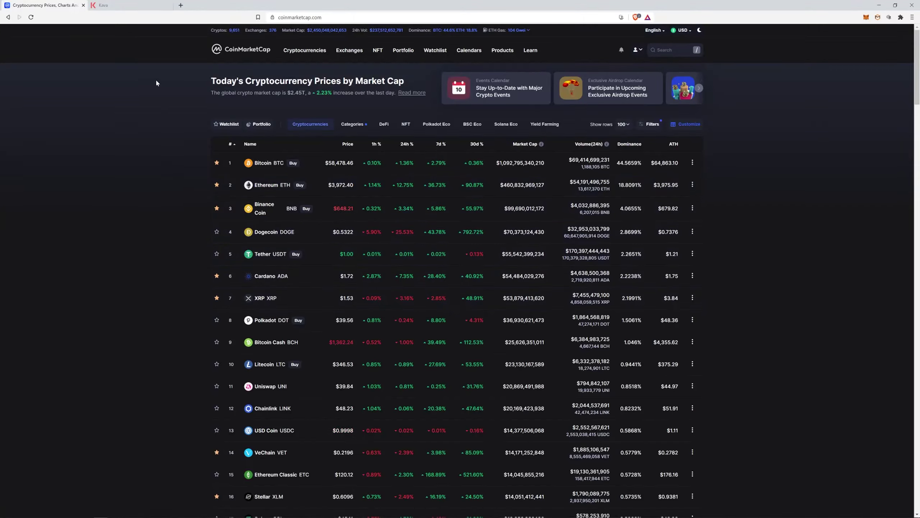
click(109, 5)
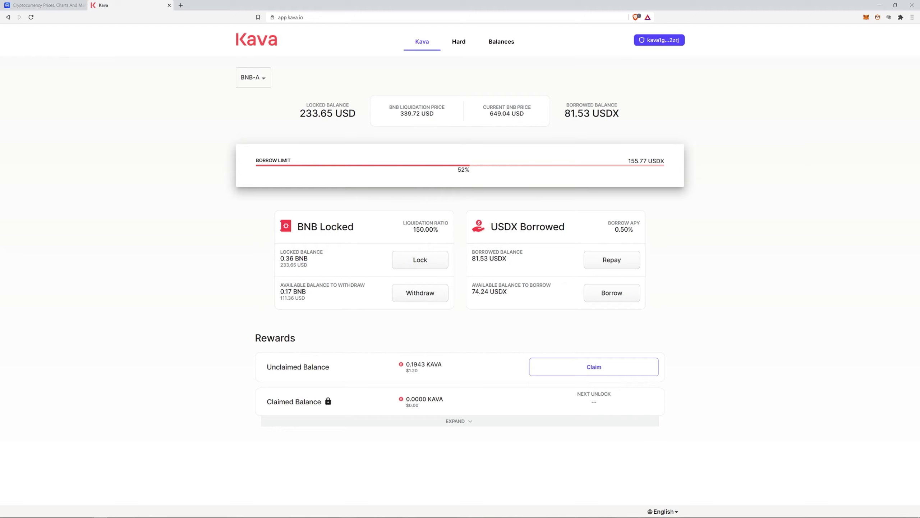
drag(286, 258, 294, 258)
drag(609, 228, 635, 229)
click(647, 228)
click(458, 43)
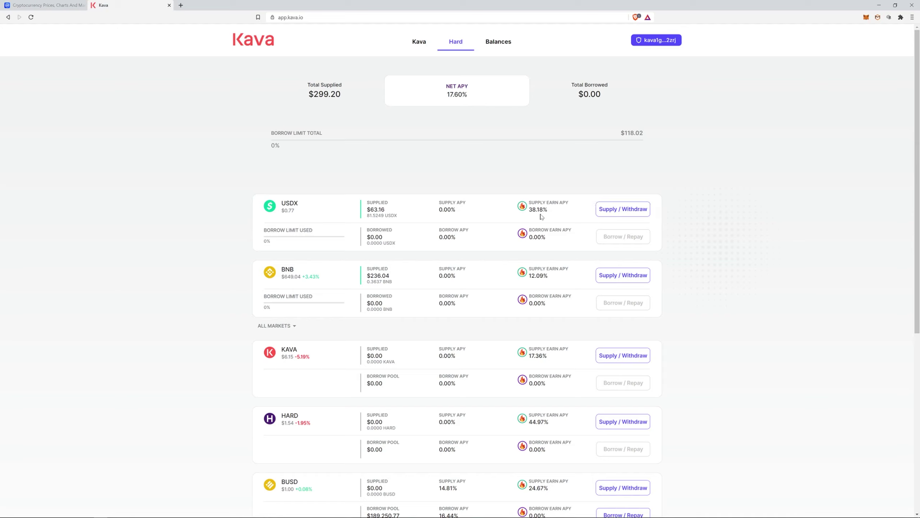
drag(529, 210, 552, 215)
scroll(530, 274, down, 4)
scroll(528, 268, up, 1)
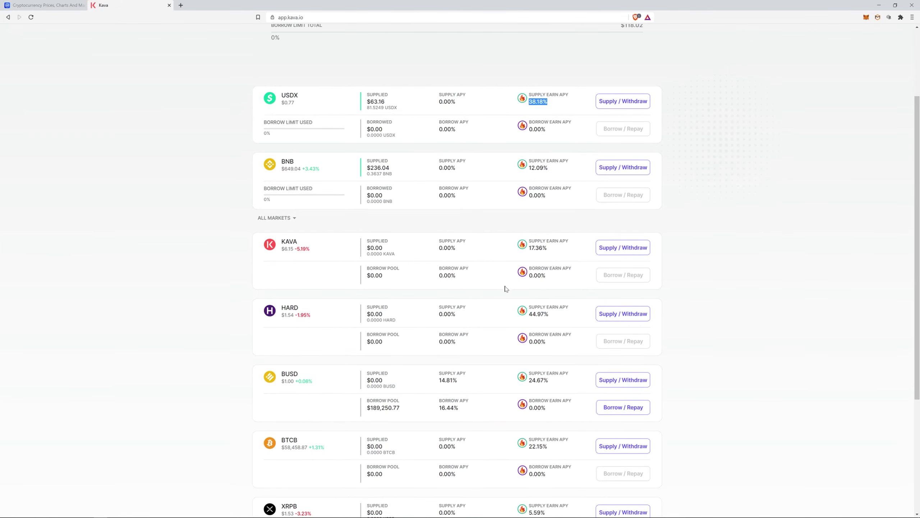
scroll(504, 288, down, 5)
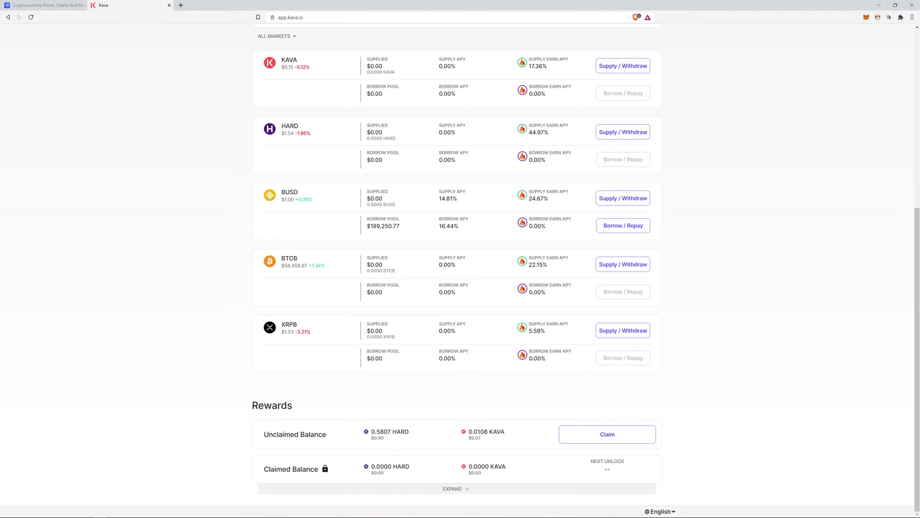
scroll(482, 428, up, 8)
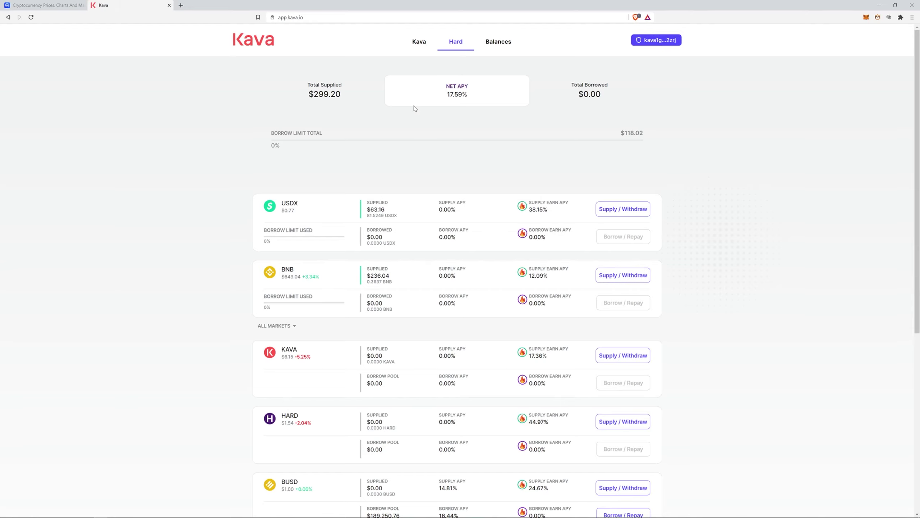
From the Kava BNB-A vault view, start the KAVA reward claim with a 0 KAVA network fee
click(423, 43)
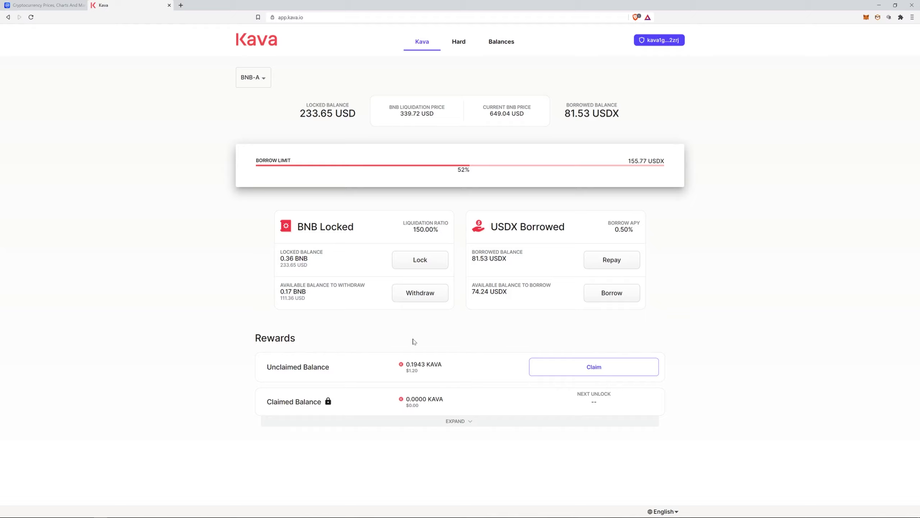
click(603, 369)
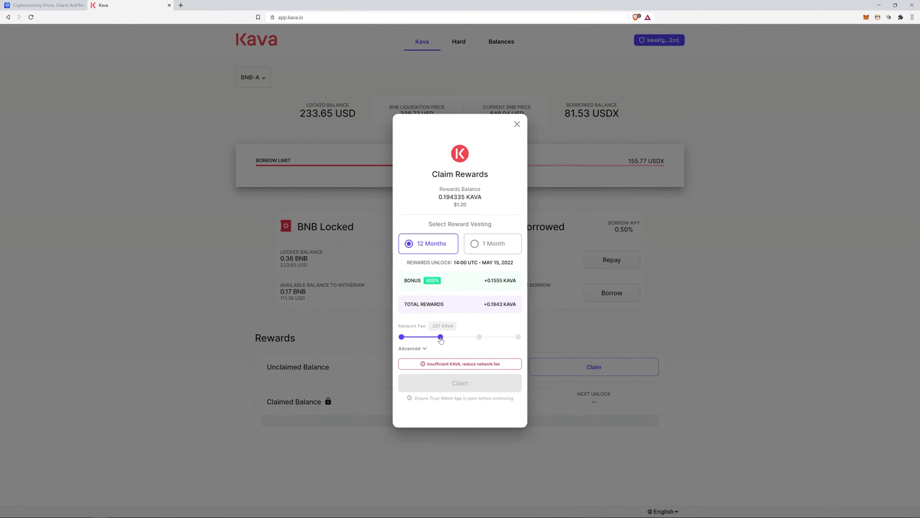
drag(439, 338, 406, 339)
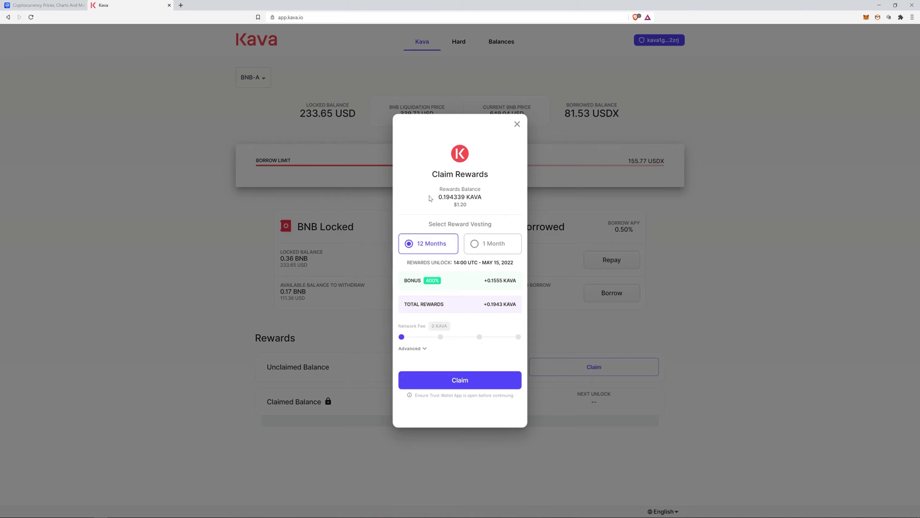
Compare 1-month and 12-month vesting, settling on 12 months for the 400% bonus (+0.1944 KAVA)
click(475, 250)
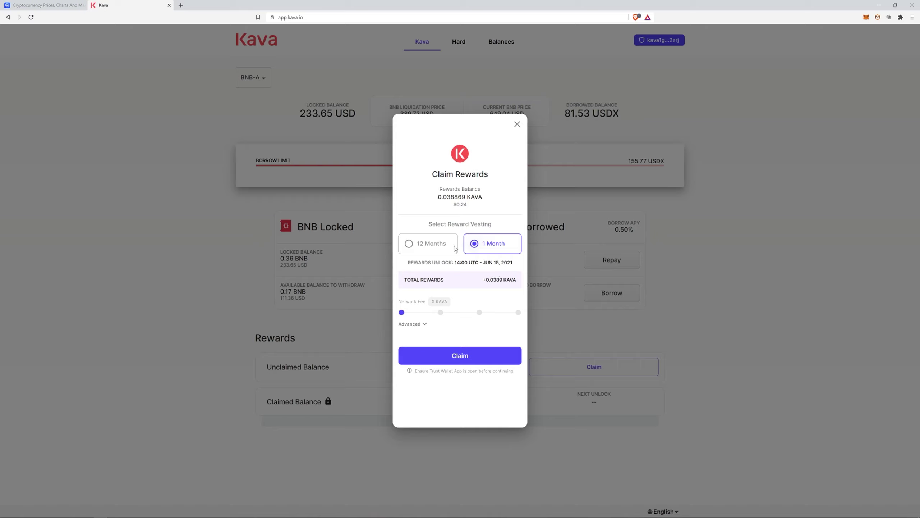
click(428, 246)
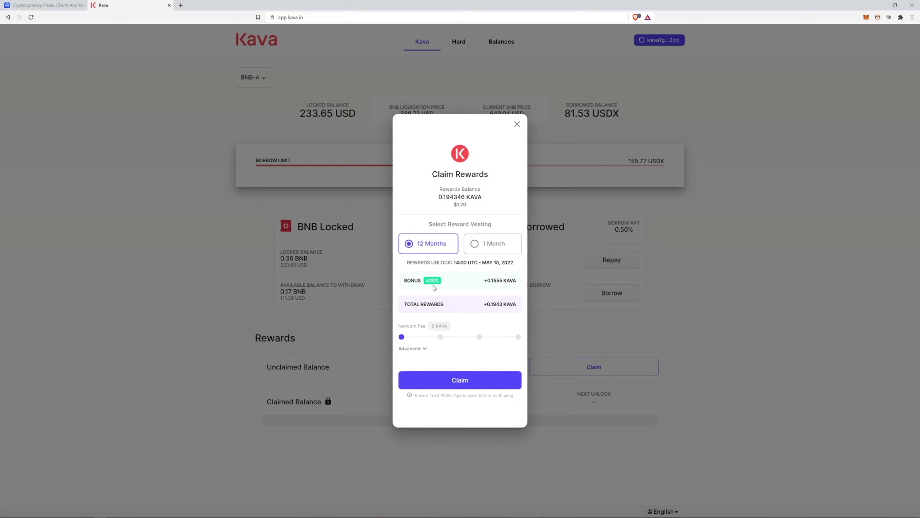
click(486, 249)
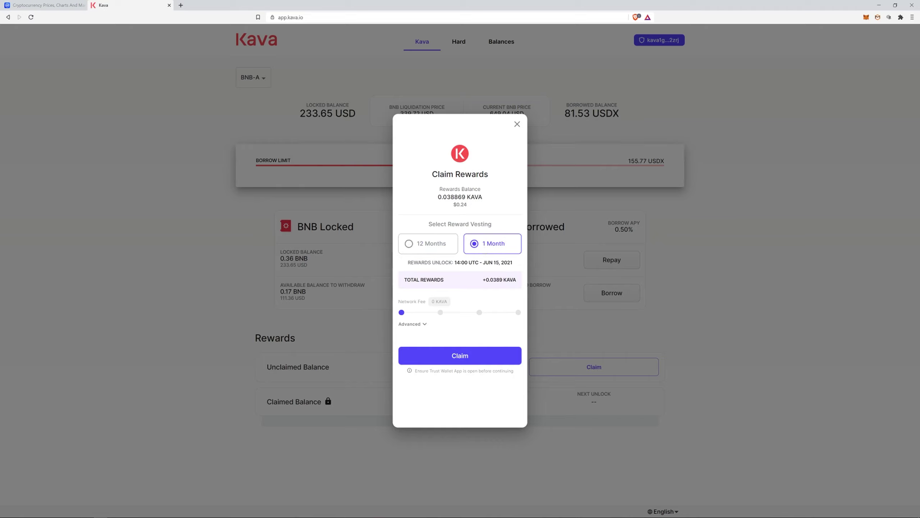
click(439, 241)
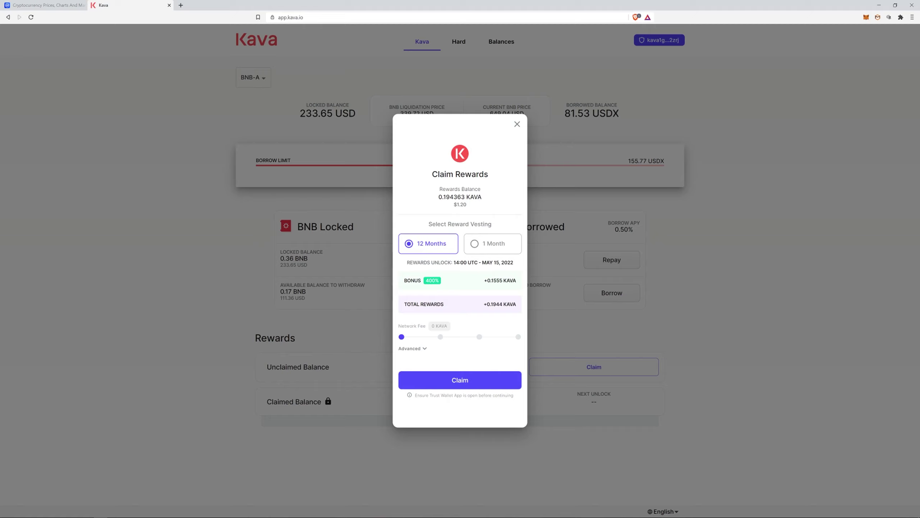
drag(487, 262, 517, 267)
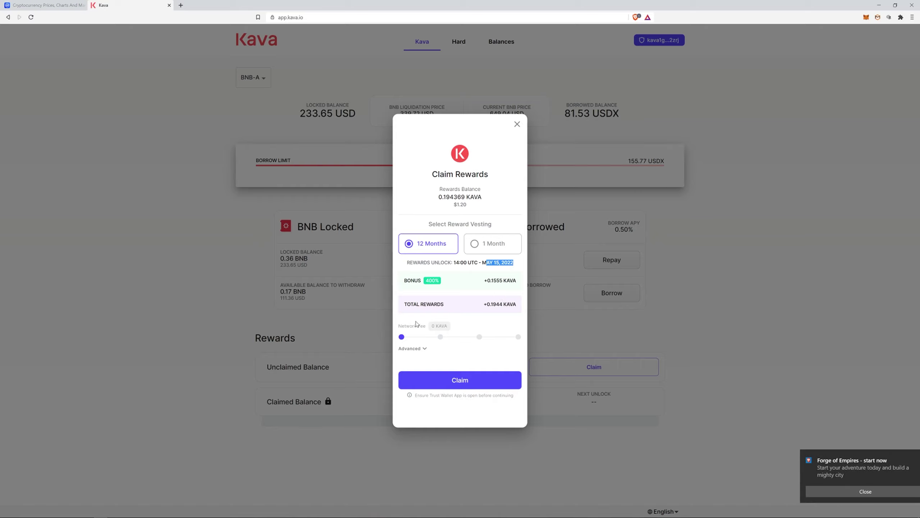
click(891, 491)
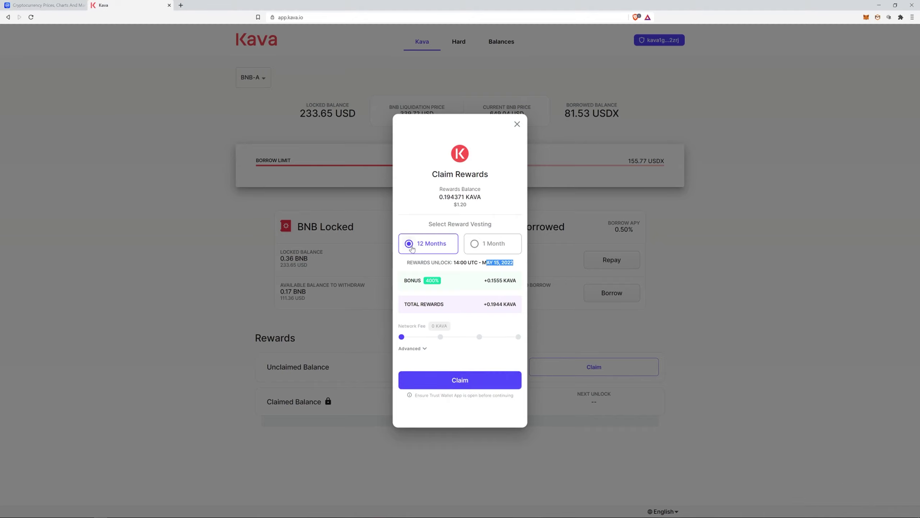
Submit the 12-month claim and expand the claimed balance to show 0.1944 KAVA locked until May 15th, 2022
click(467, 384)
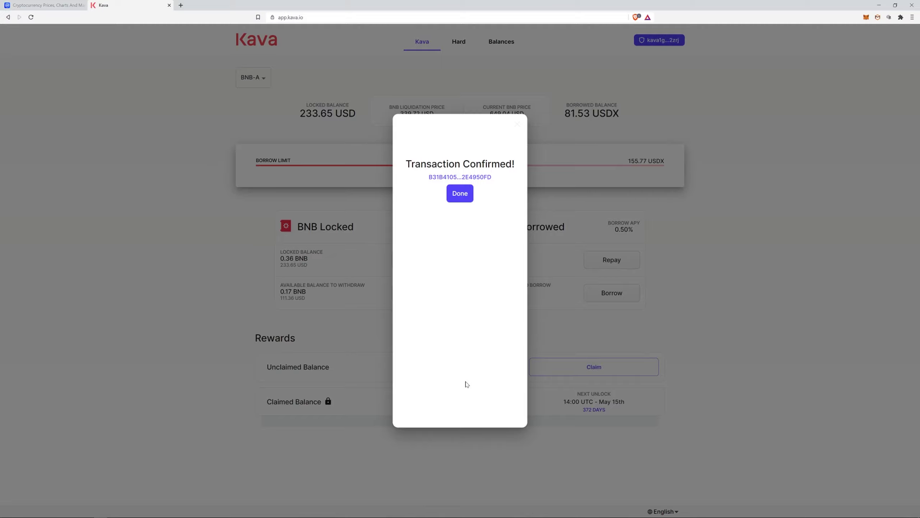
click(461, 194)
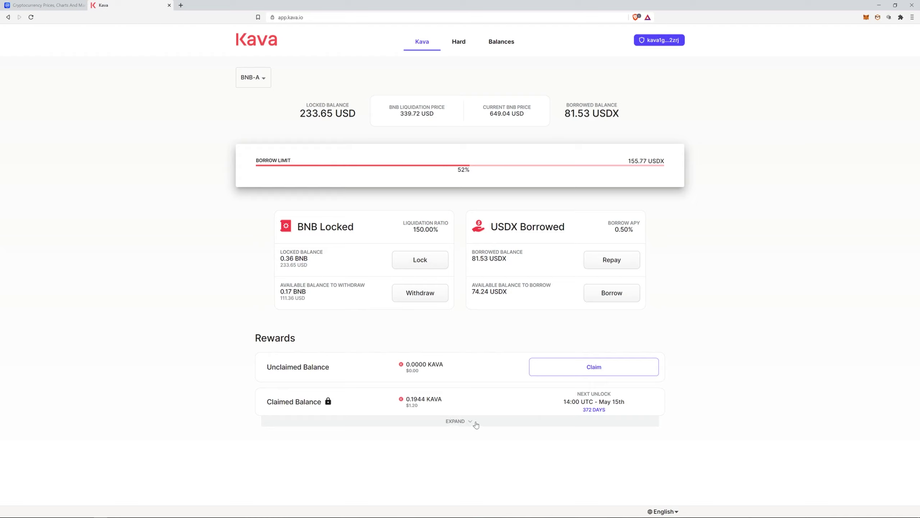
click(465, 424)
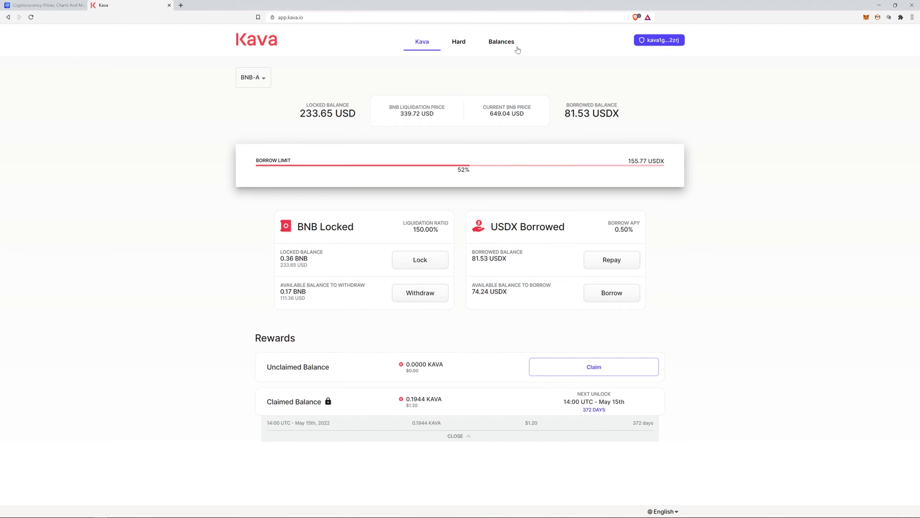
click(455, 42)
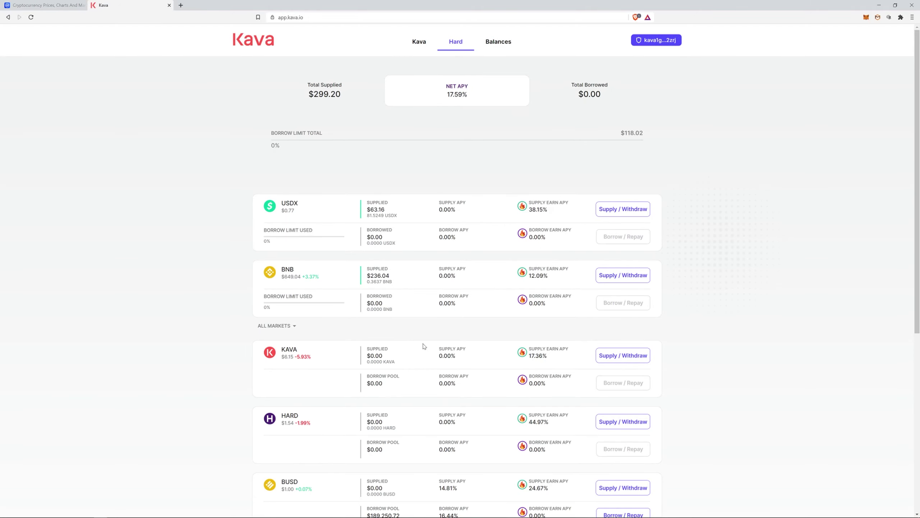
click(619, 355)
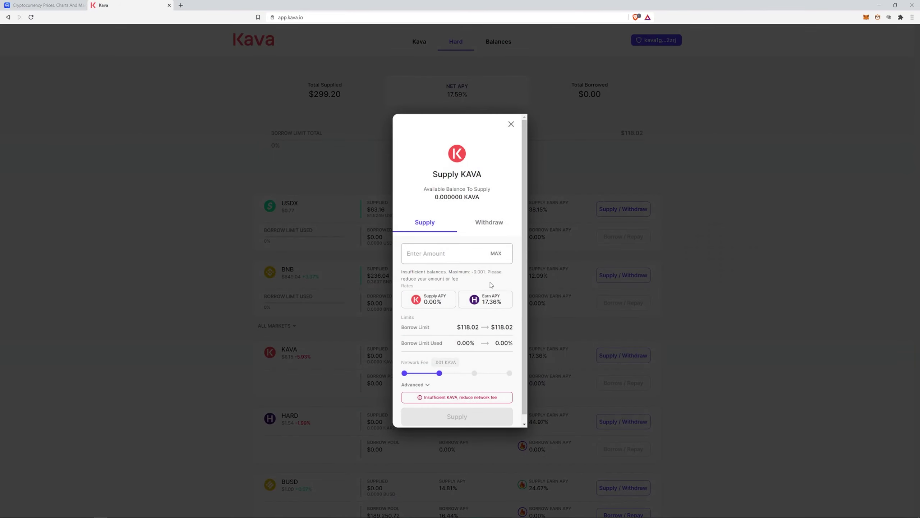
click(497, 254)
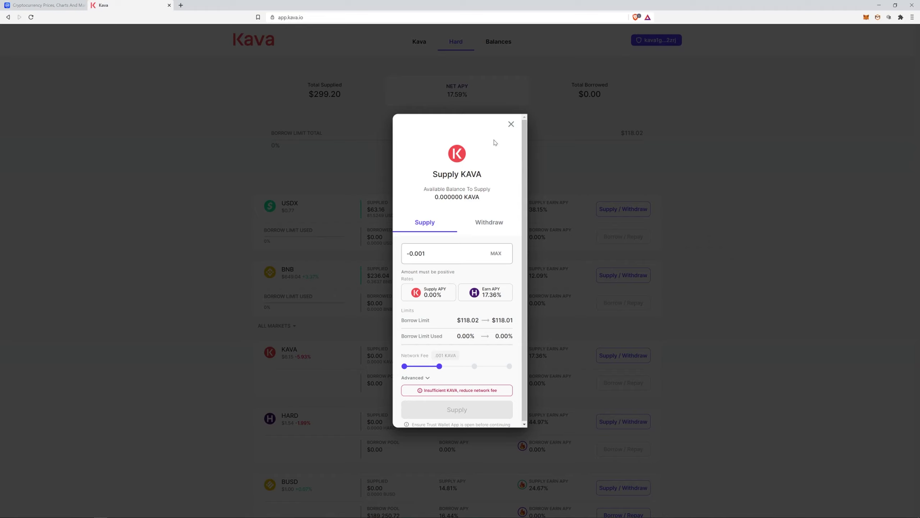
Close the KAVA supply form, then claim the Hard rewards with 12-month vesting and a 0 KAVA fee
click(511, 124)
scroll(616, 353, down, 3)
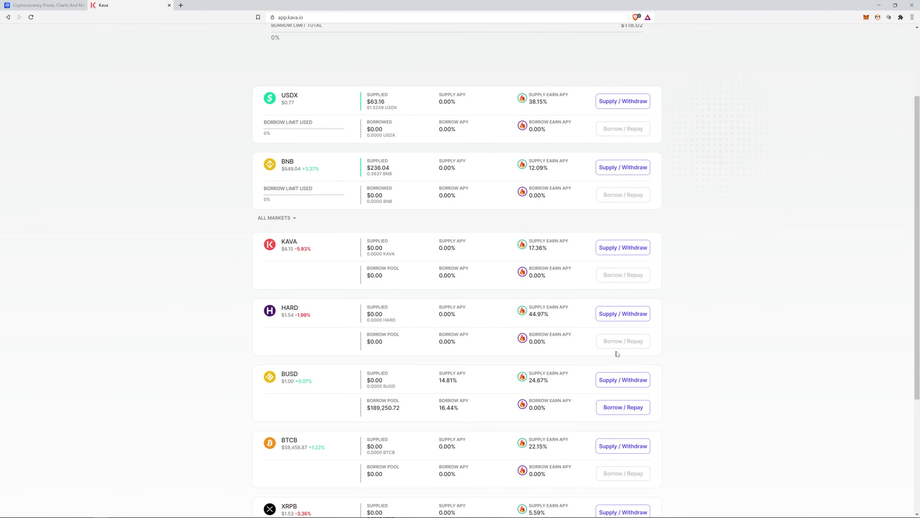
scroll(584, 365, down, 5)
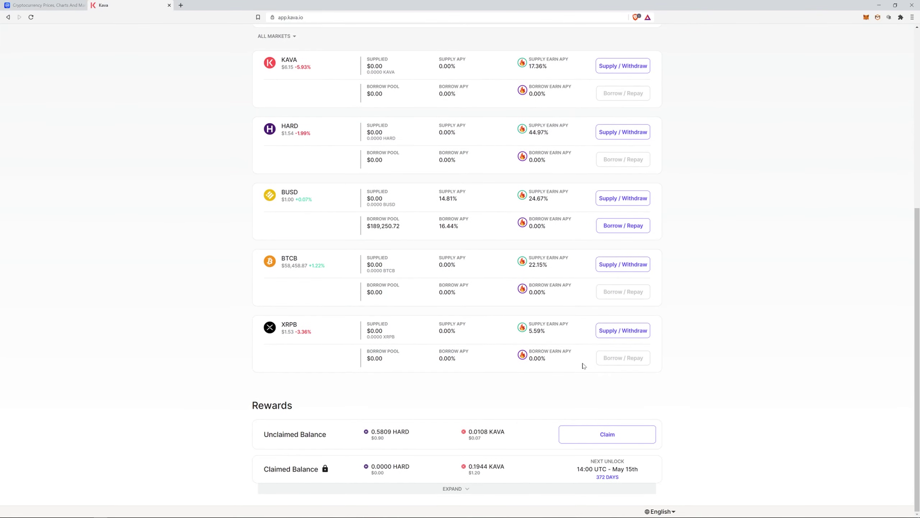
click(599, 435)
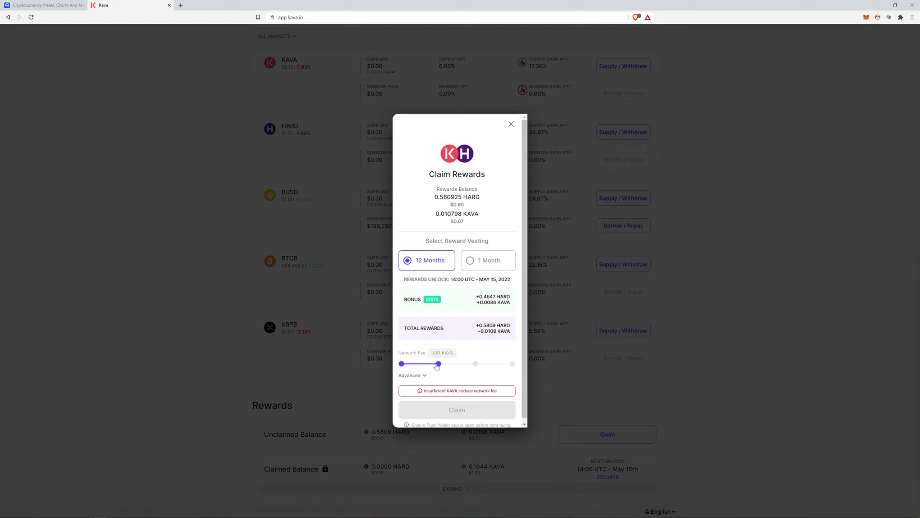
drag(438, 364, 403, 364)
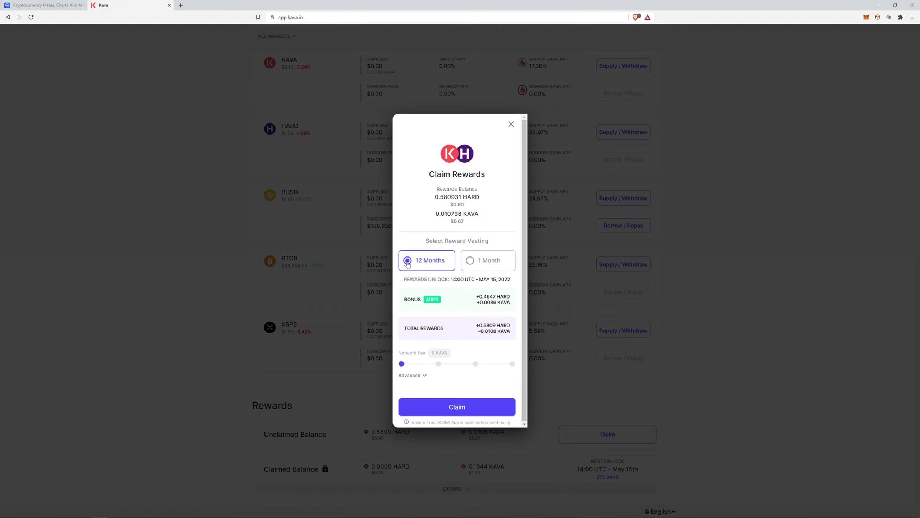
click(445, 406)
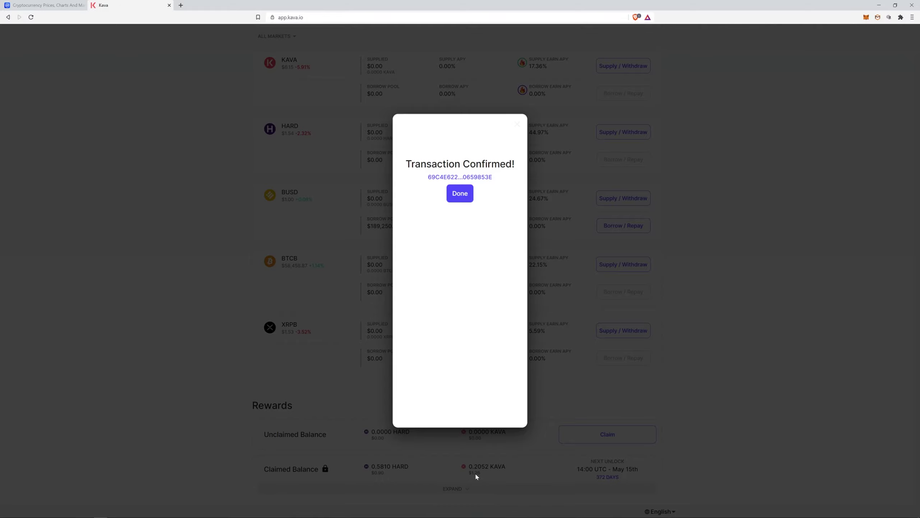
Dismiss the claim confirmation and reconnect the wallet via Trust Wallet, showing 0.2052 KAVA claimed
click(460, 196)
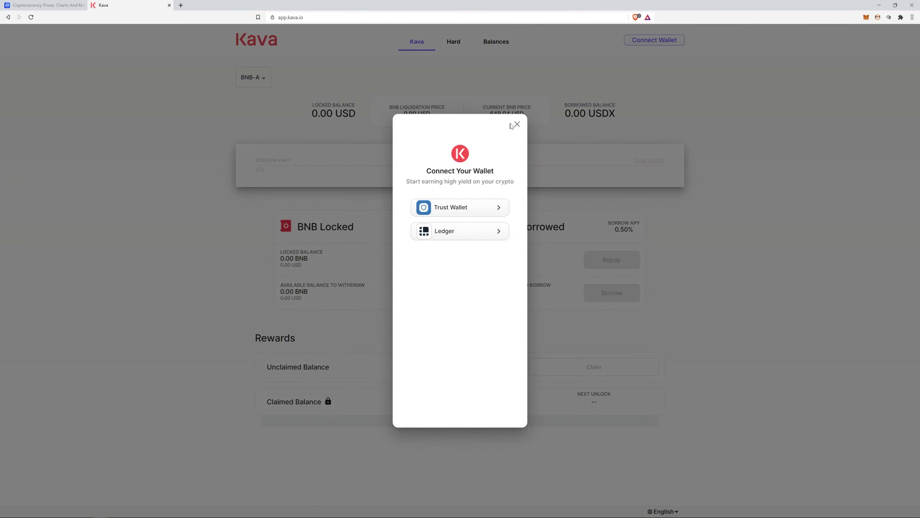
click(464, 208)
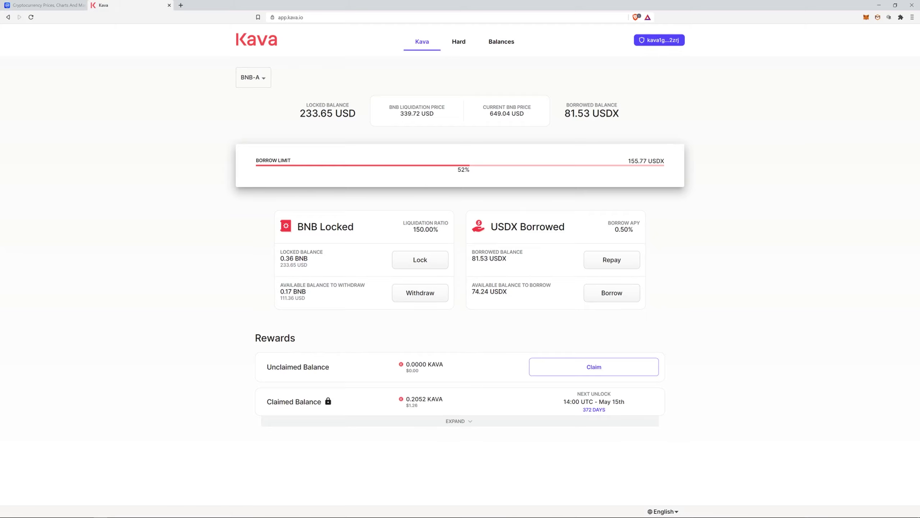
click(457, 42)
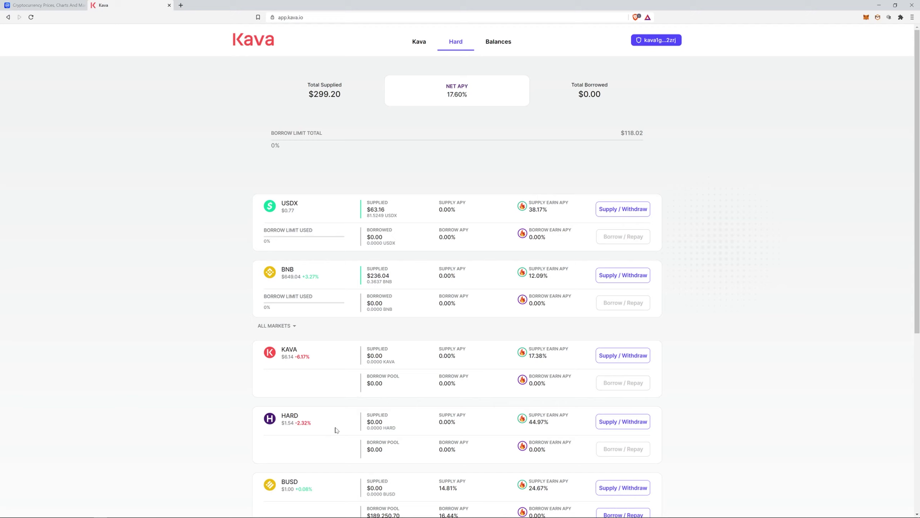
scroll(341, 432, down, 8)
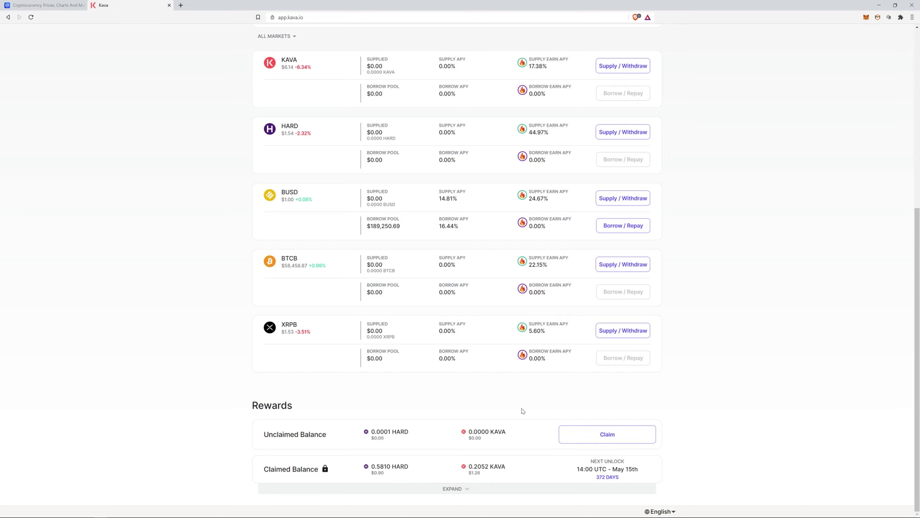
scroll(338, 236, up, 8)
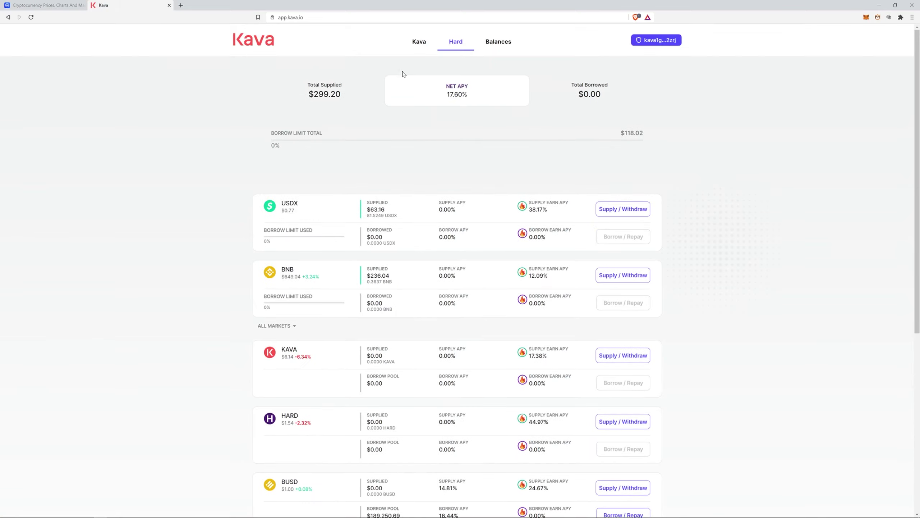
click(419, 43)
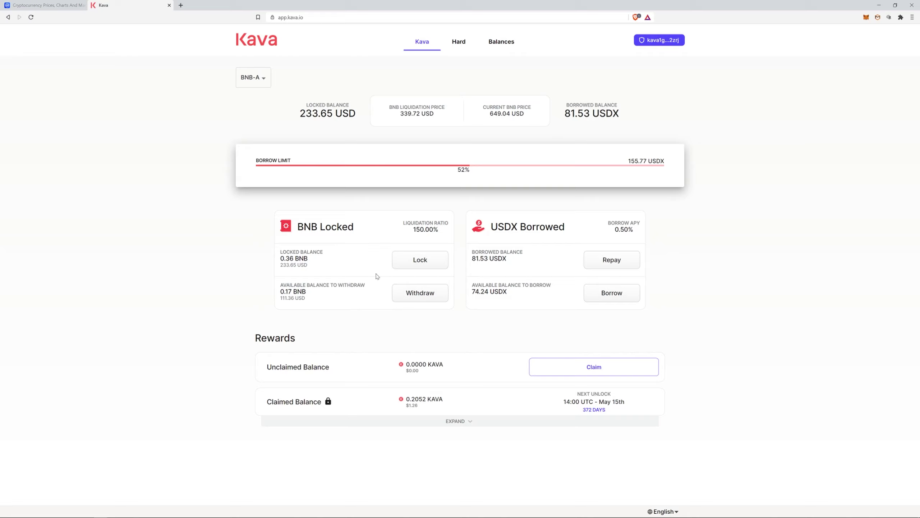
On the Hard markets page, preview KAVA's supply form at a 0 KAVA fee, then close it
click(455, 41)
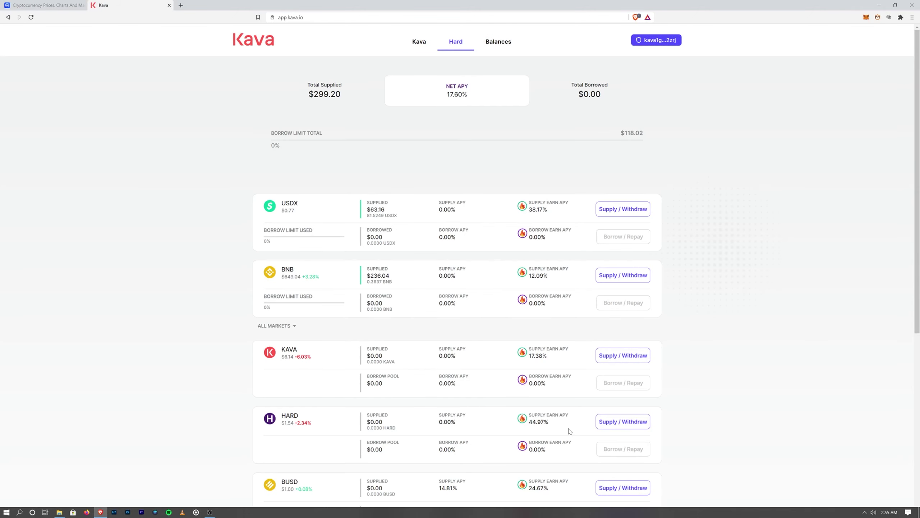
click(612, 356)
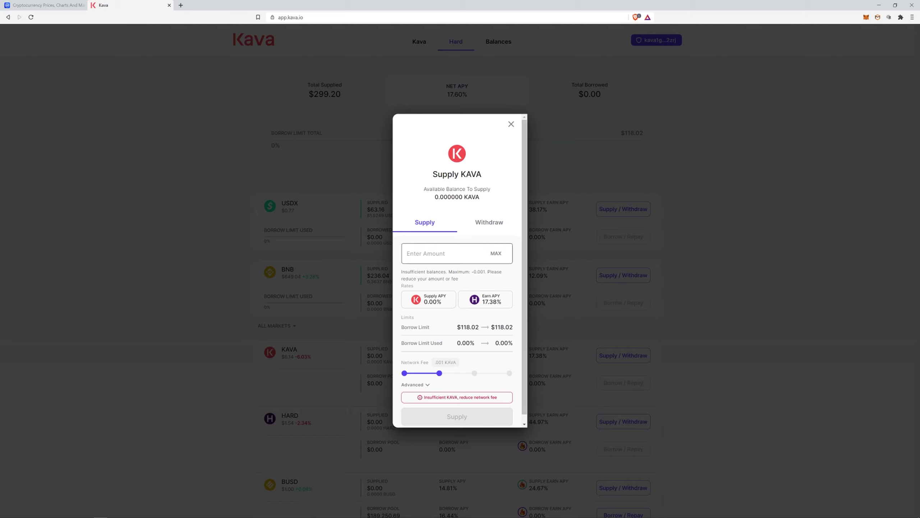
click(405, 373)
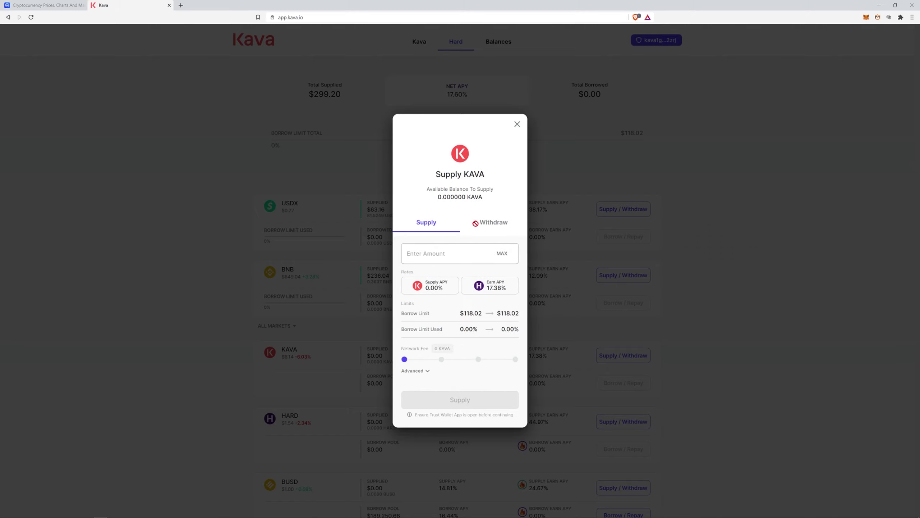
key(Escape)
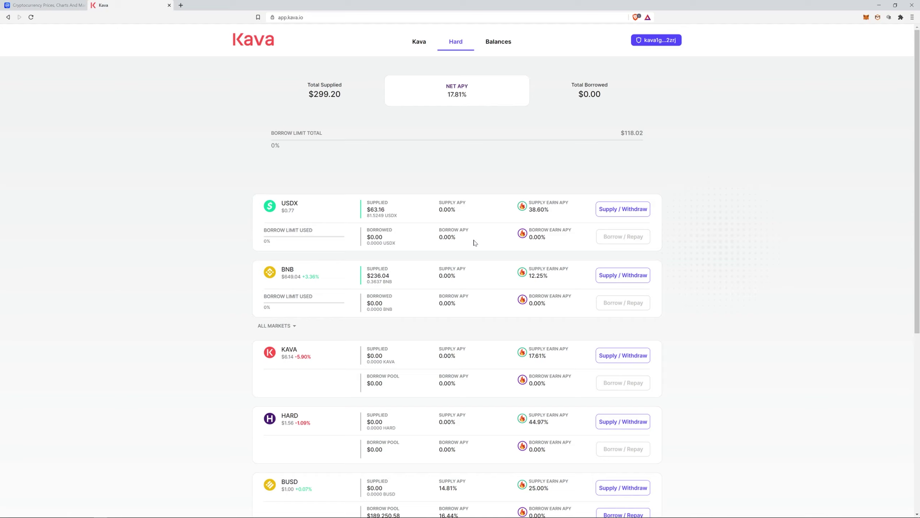